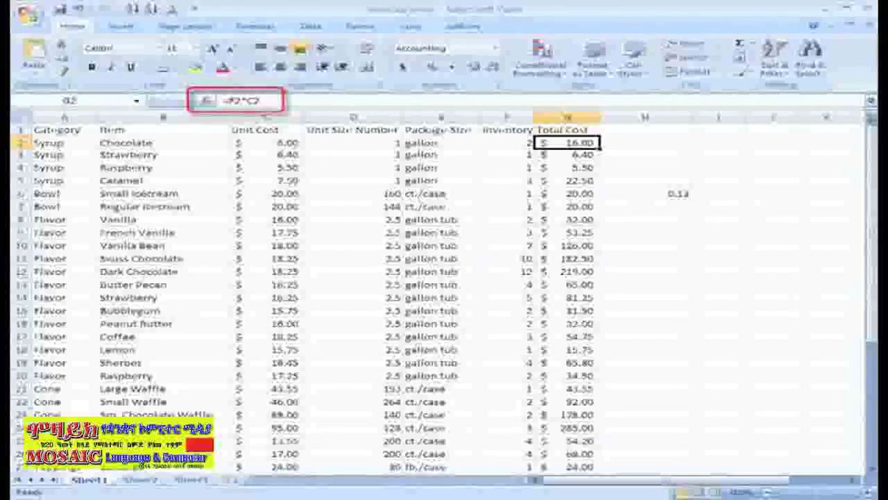
# Expand the formula bar and collapse it back to a single line.
pyautogui.click(870, 101)
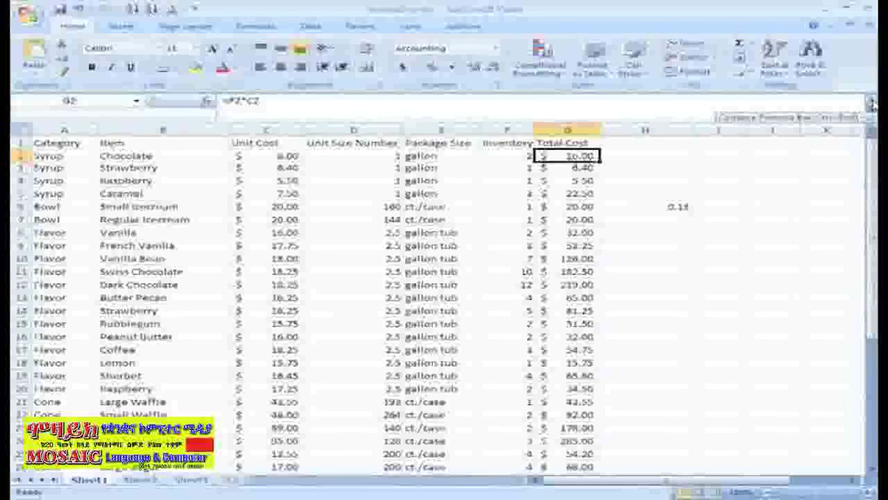
pyautogui.click(871, 102)
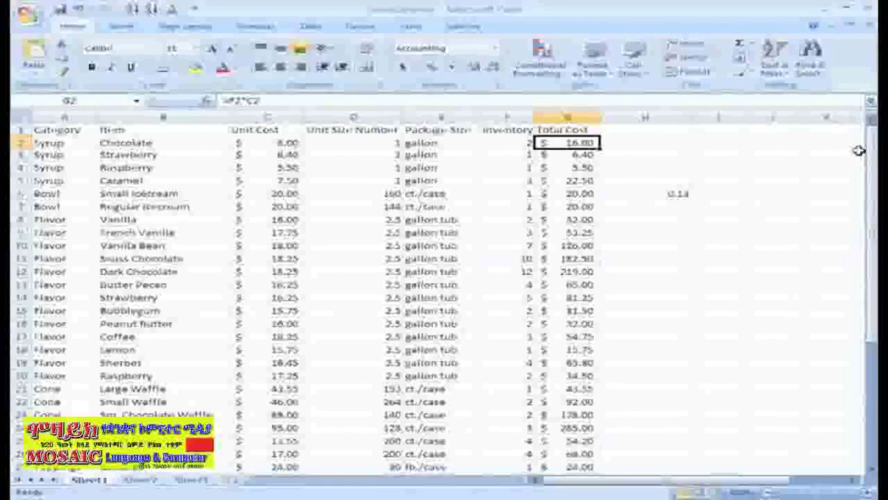
# Enter the label "Total Inventory Cost" in cell A42, directly below the last inventory row.
pyautogui.click(873, 470)
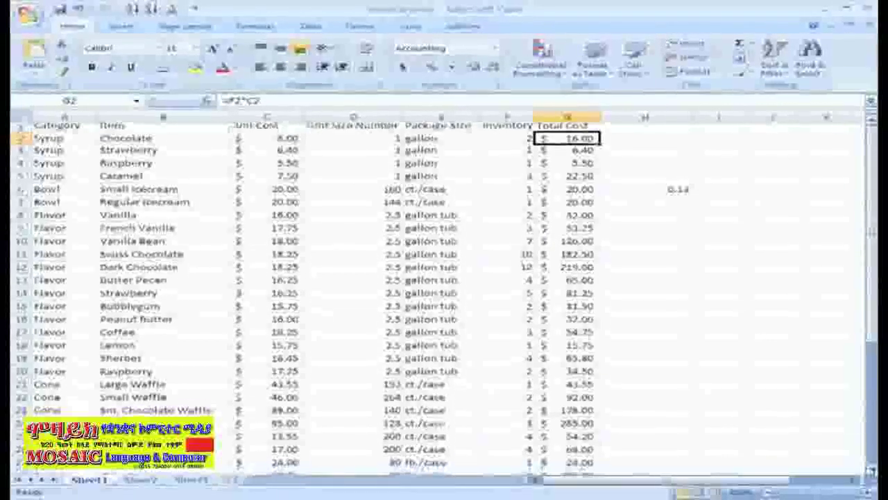
pyautogui.scroll(-7, 872, 470)
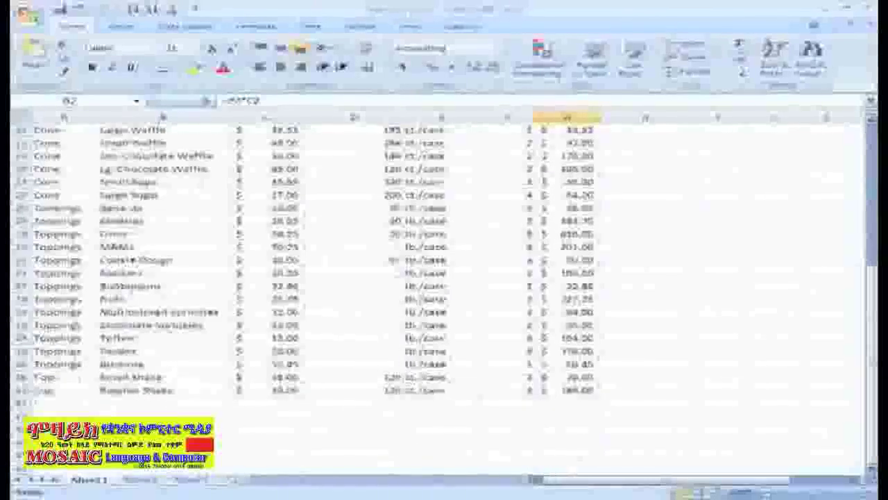
pyautogui.click(80, 403)
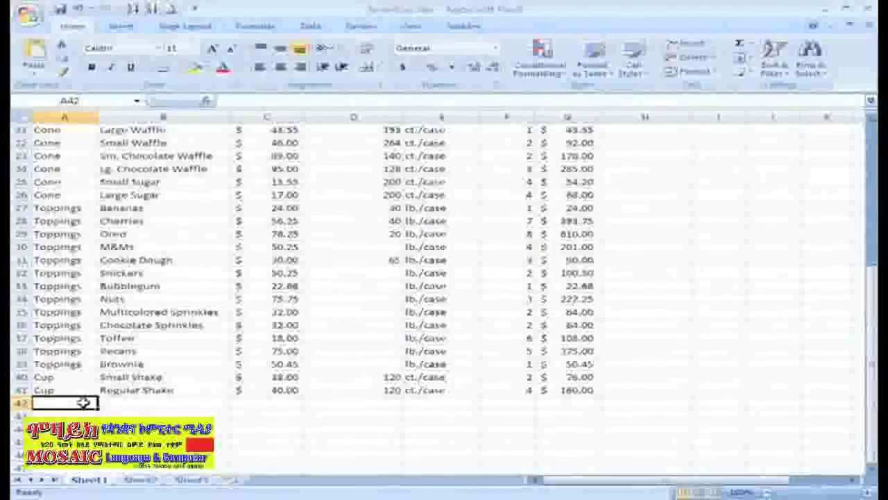
pyautogui.write('Total')
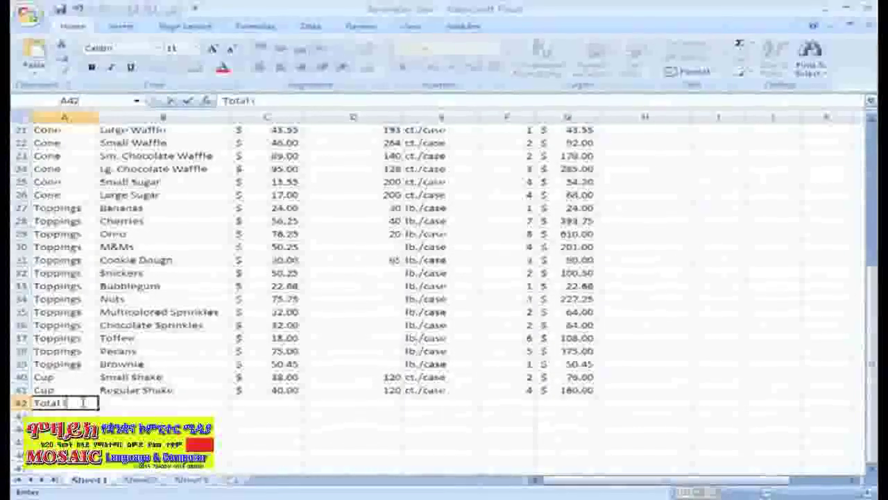
pyautogui.write(' Inventory')
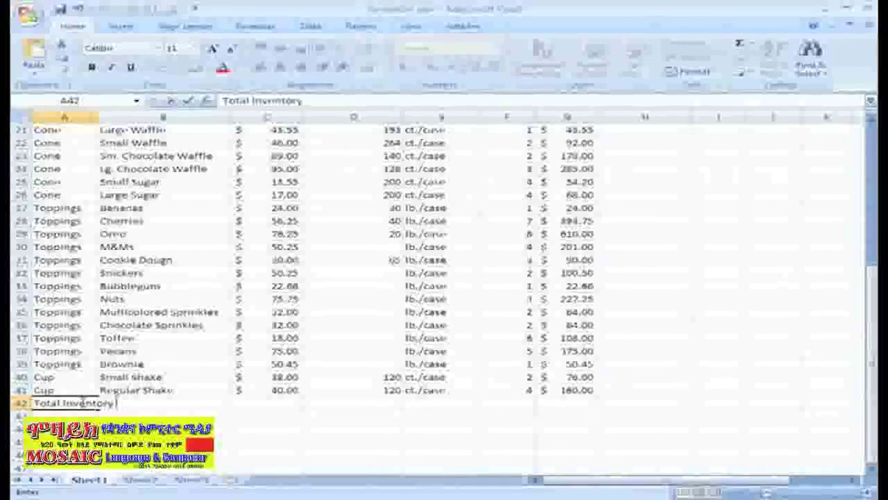
pyautogui.write(' Cost')
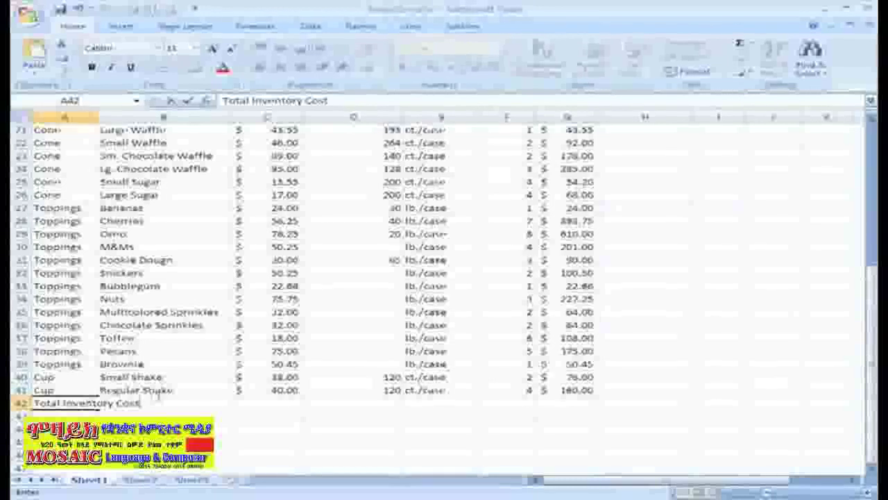
# Insert an AutoSum total of the Total Cost values G2:G41 in cell G42.
pyautogui.click(551, 404)
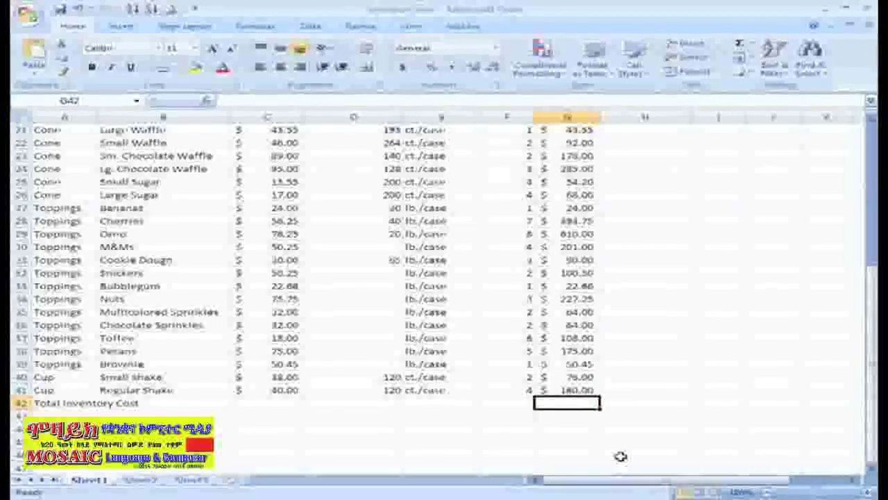
pyautogui.click(251, 27)
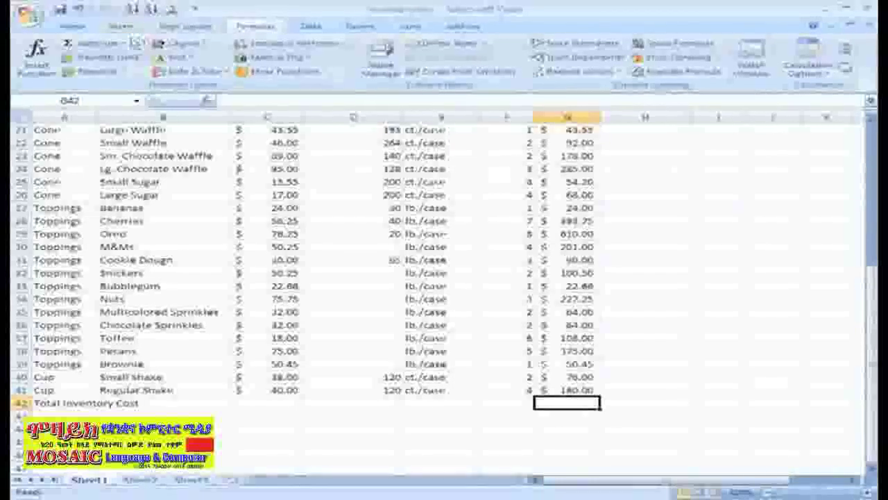
pyautogui.click(125, 43)
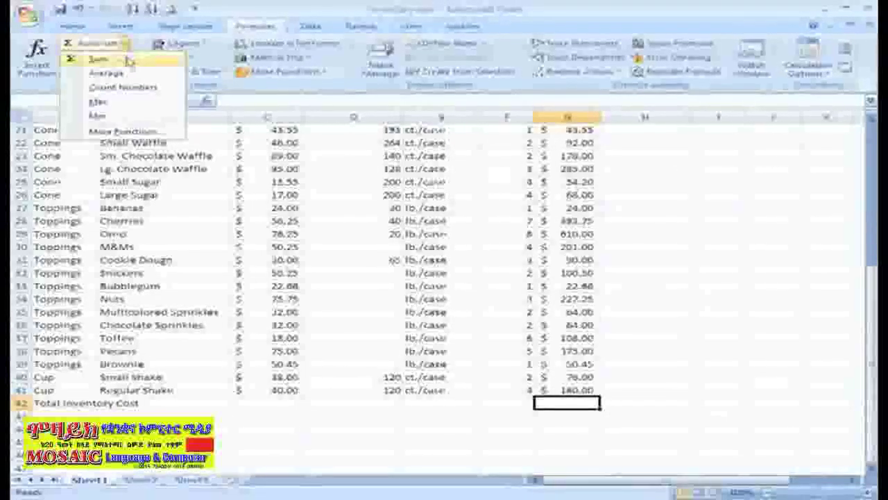
pyautogui.click(98, 60)
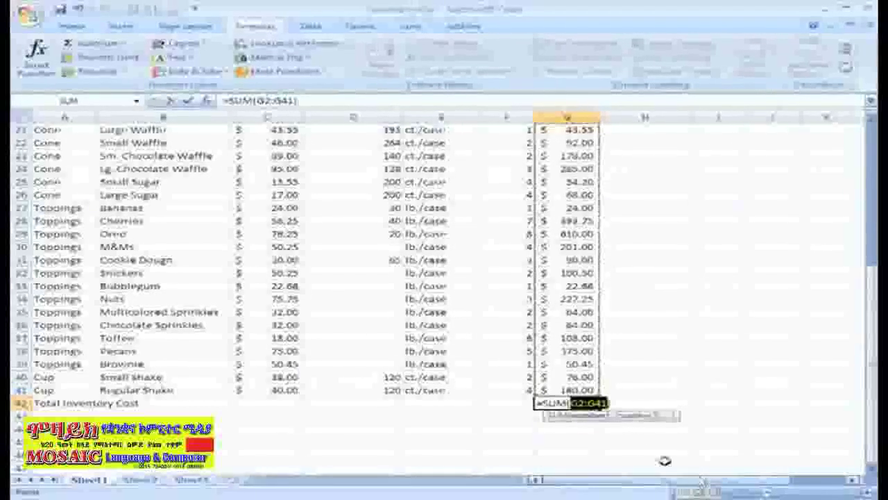
pyautogui.click(189, 102)
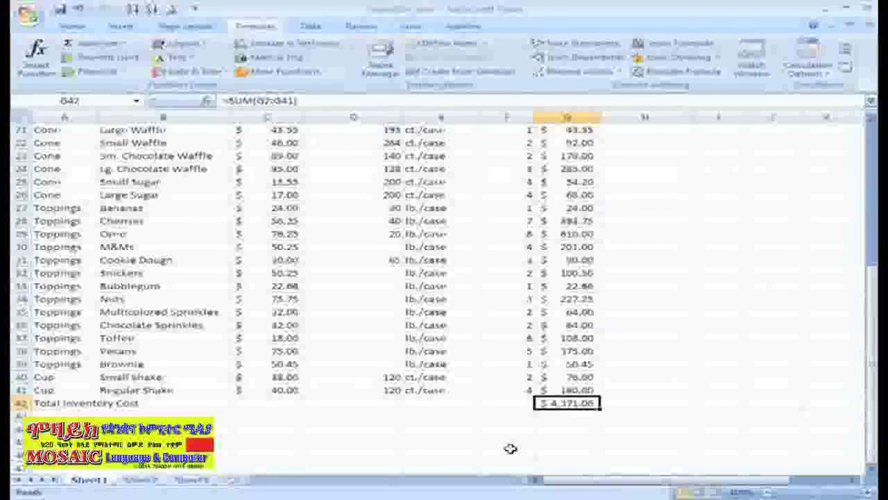
# Edit the formula in G42 to sum only G2:G39, and undo that change.
pyautogui.doubleClick(568, 403)
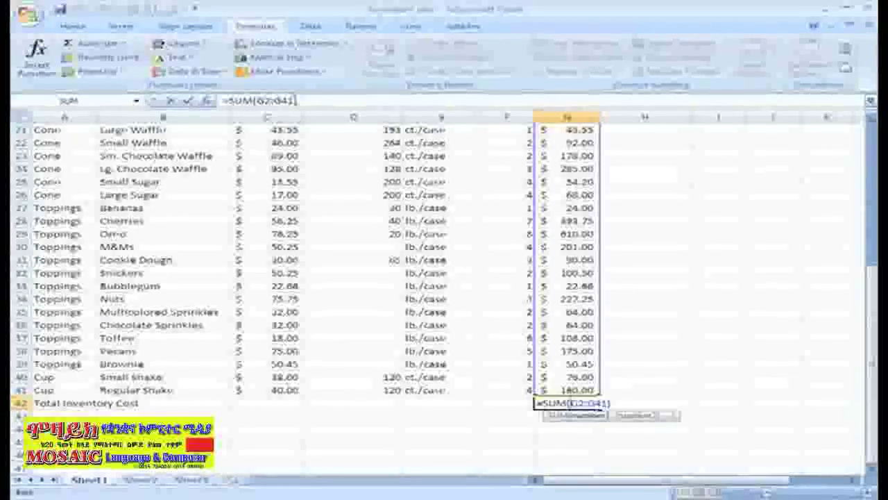
pyautogui.click(296, 102)
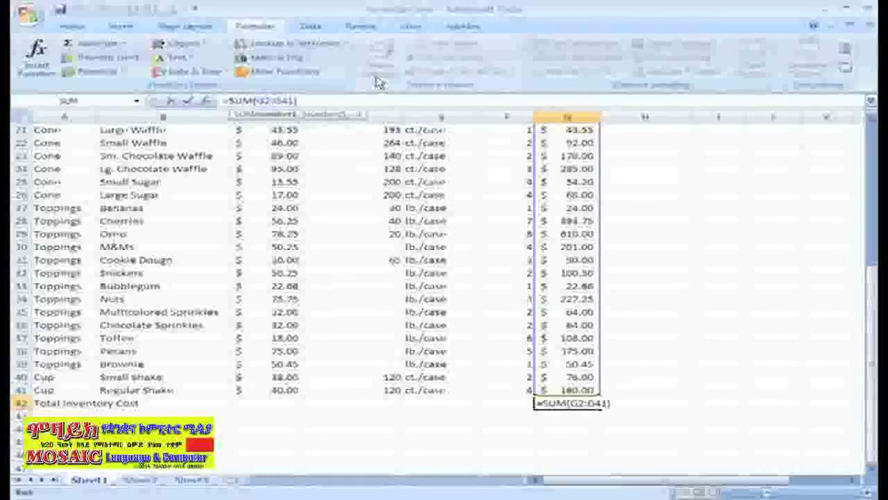
pyautogui.press('BackSpace')
pyautogui.press('BackSpace')
pyautogui.press('BackSpace')
pyautogui.press('BackSpace')
pyautogui.write('G39)')
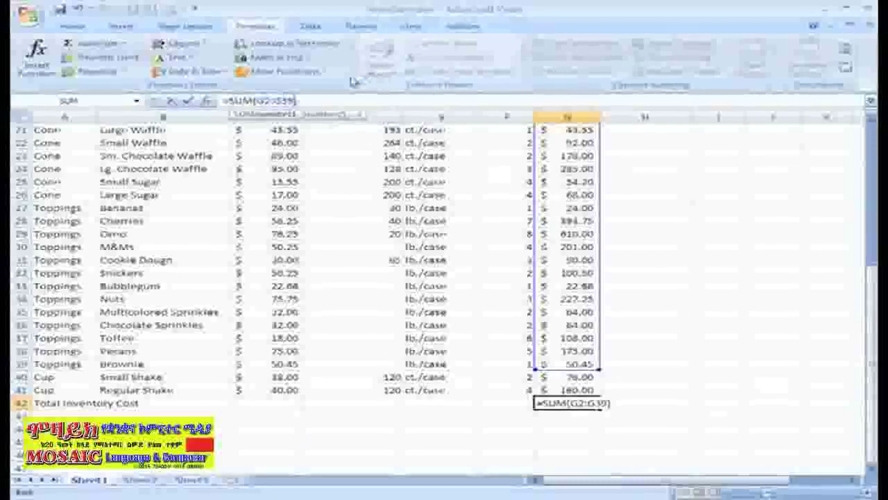
pyautogui.click(189, 102)
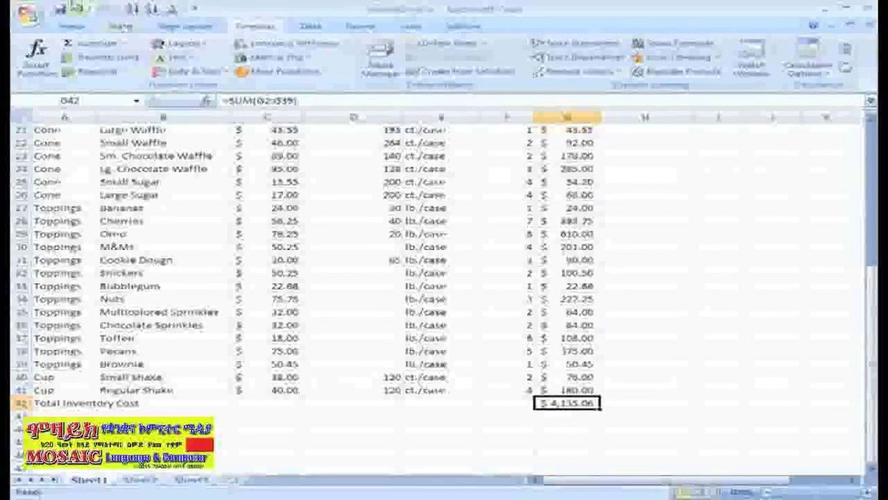
pyautogui.click(77, 10)
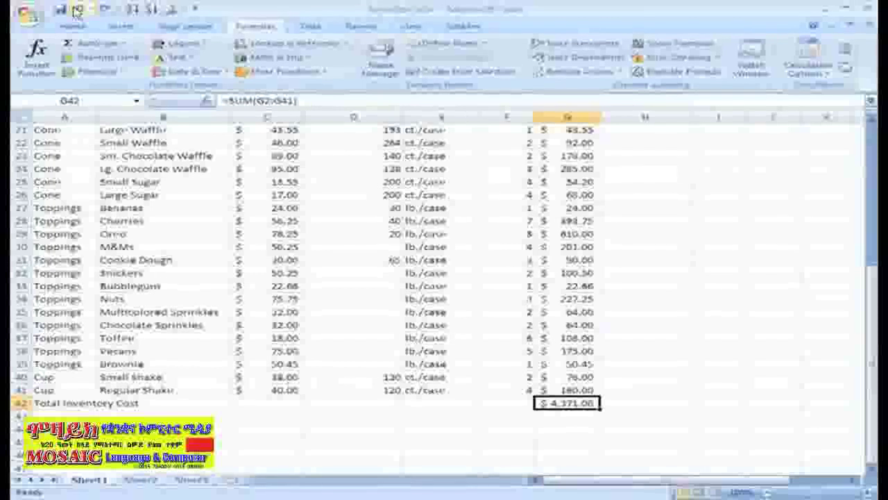
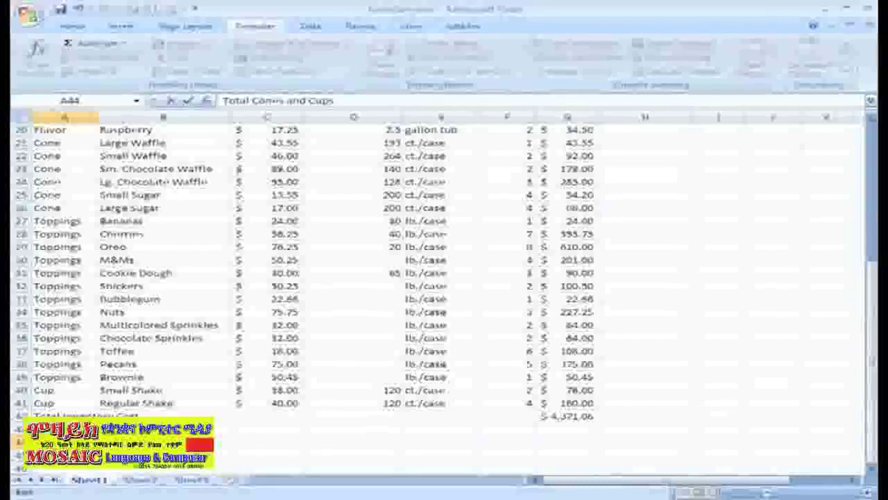
# Confirm the "Total Cones and Cups" label in A44 and open the Insert Function dialog for cell G44.
pyautogui.press('Tab')
pyautogui.press('Tab')
pyautogui.press('Tab')
pyautogui.press('Tab')
pyautogui.press('Tab')
pyautogui.press('Tab')
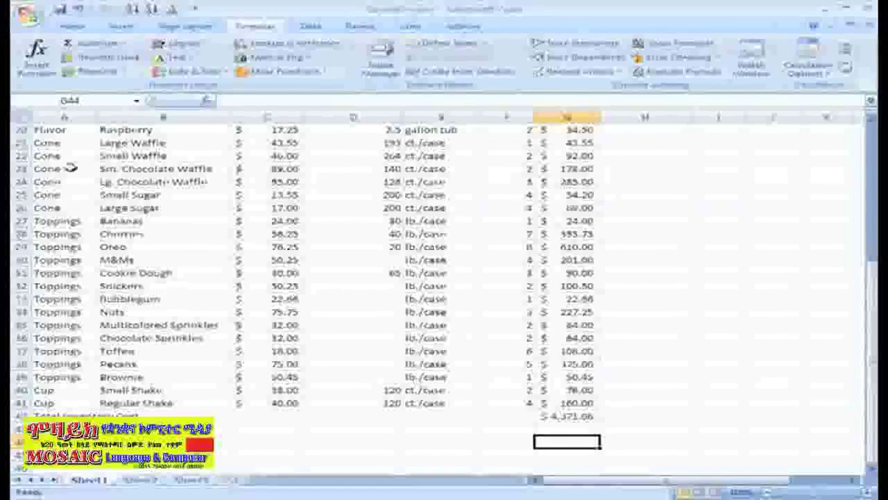
pyautogui.click(37, 55)
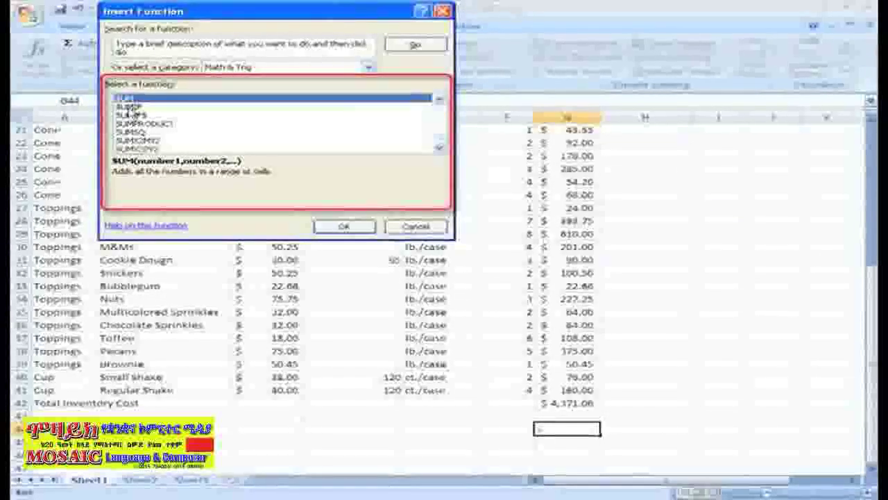
# Review the descriptions of SUMIFS, SUMSQ and SUMX2MY2 and the list of available function categories.
pyautogui.click(128, 108)
pyautogui.click(129, 116)
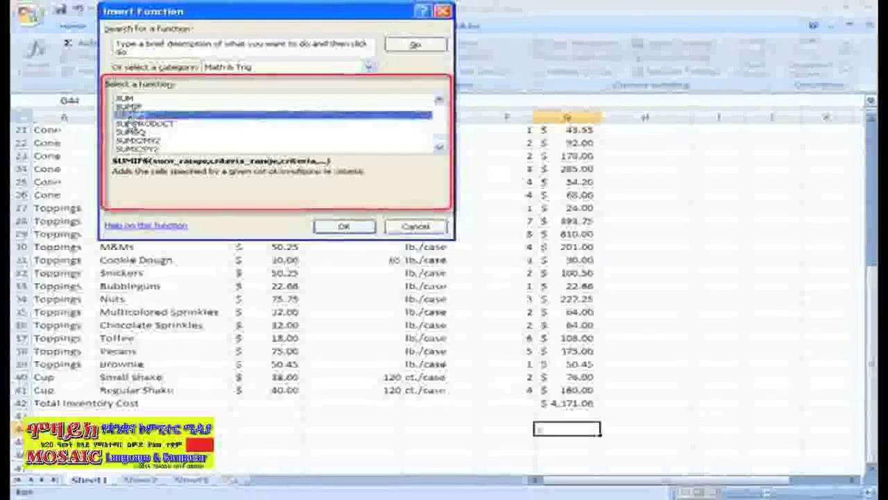
pyautogui.click(129, 132)
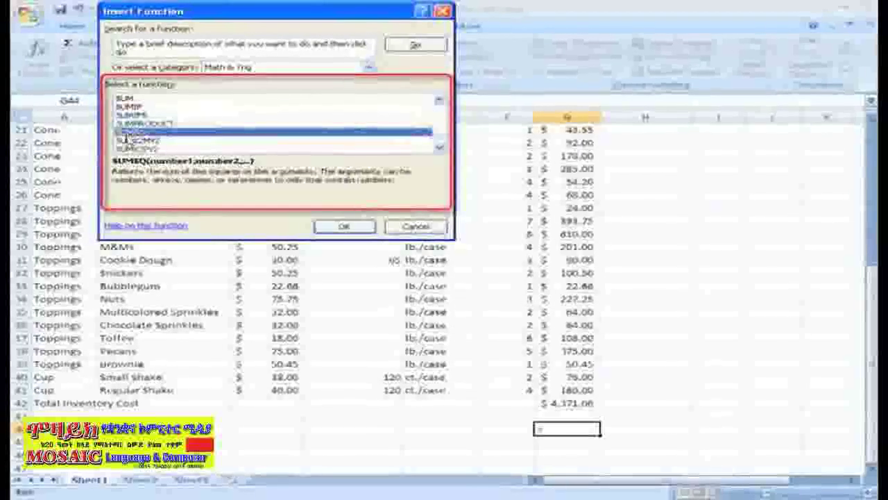
pyautogui.click(128, 141)
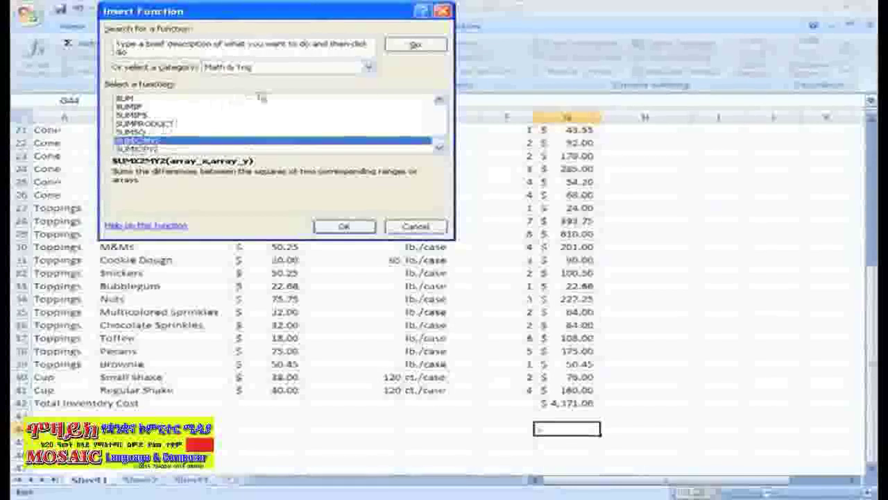
pyautogui.click(369, 67)
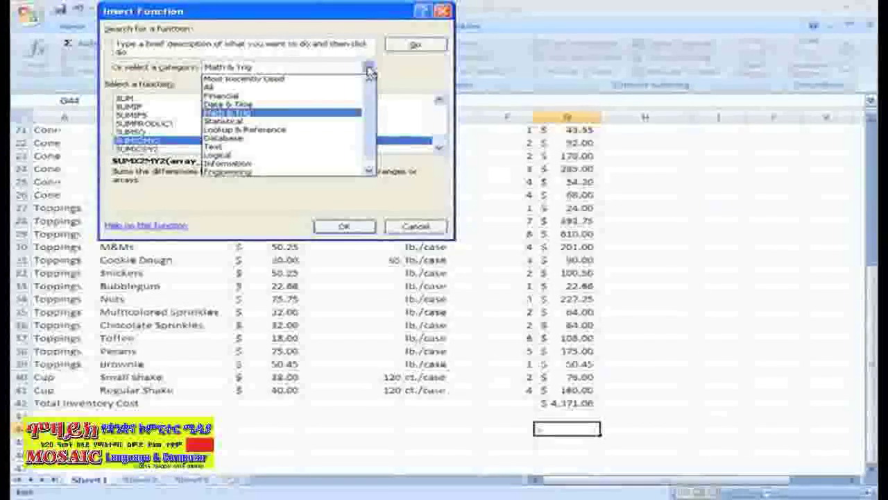
pyautogui.click(369, 68)
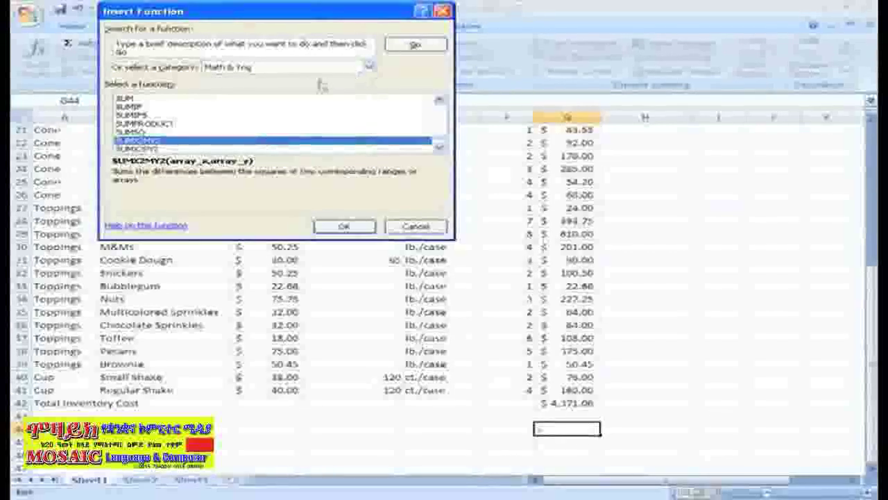
# Insert a SUM function in G44 with G21:G26 as the first argument and G40:G41 as the second.
pyautogui.click(128, 98)
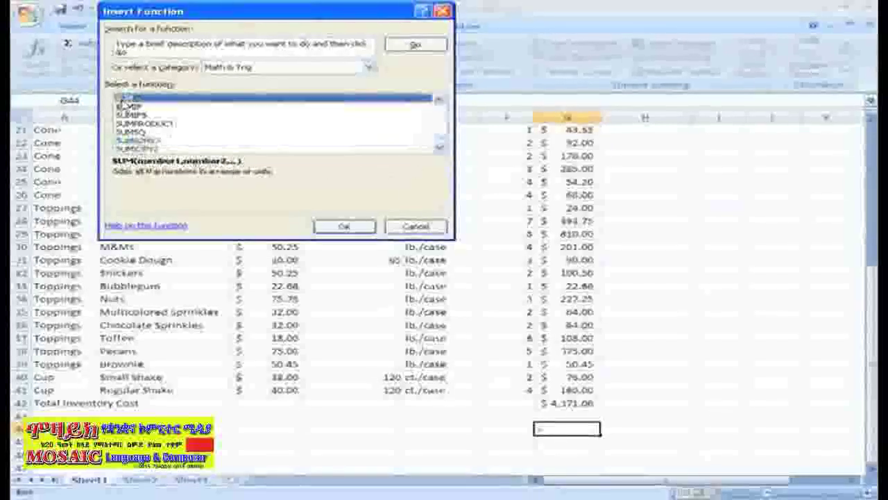
pyautogui.click(345, 227)
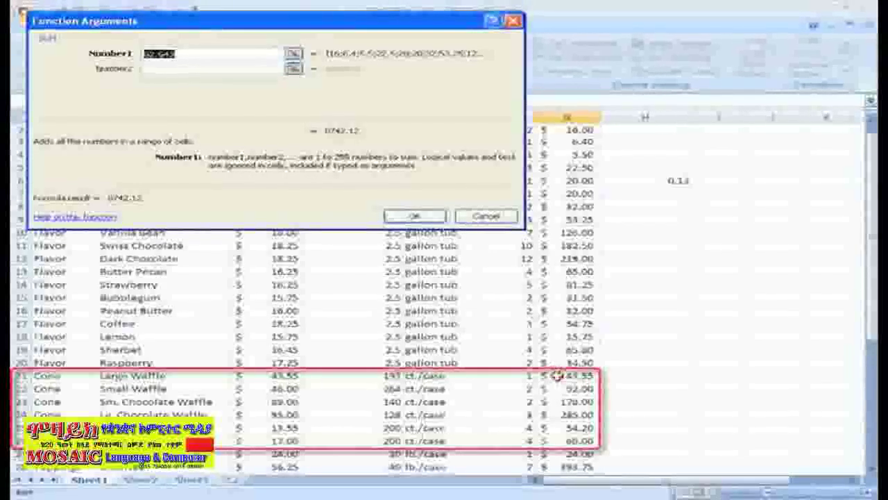
pyautogui.moveTo(558, 375); pyautogui.dragTo(557, 436)
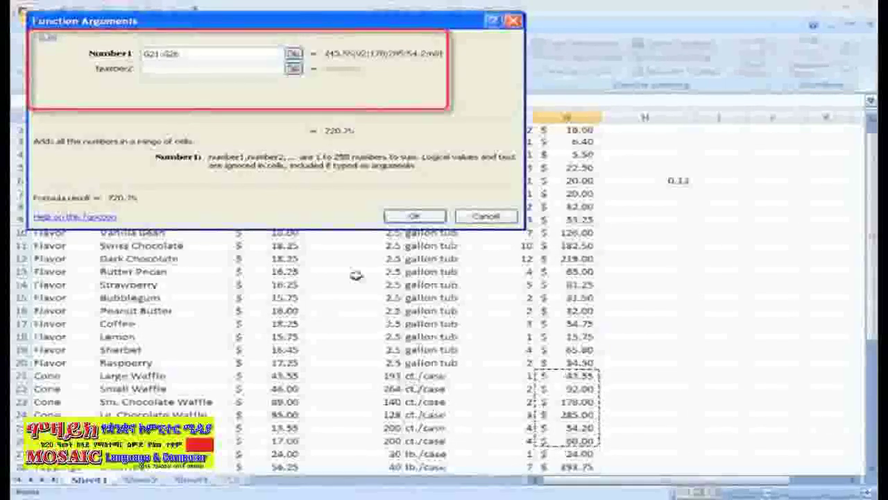
pyautogui.click(185, 69)
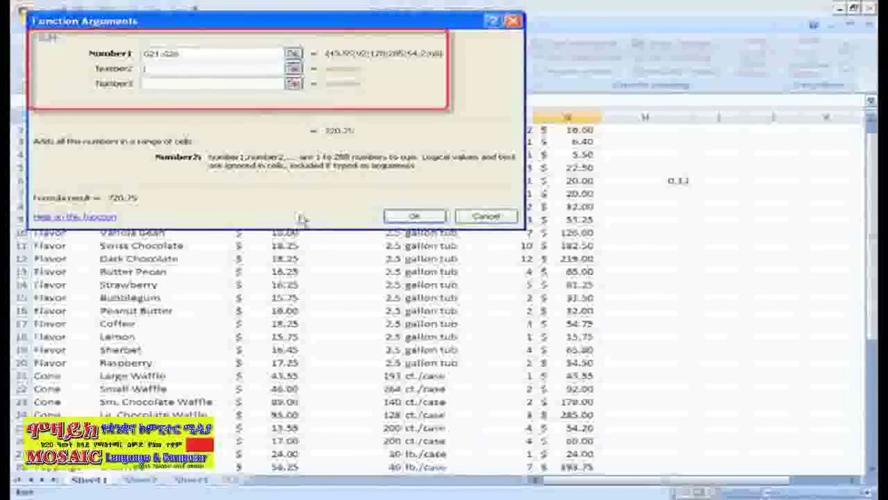
pyautogui.scroll(-5, 871, 333)
pyautogui.moveTo(575, 416); pyautogui.dragTo(573, 425)
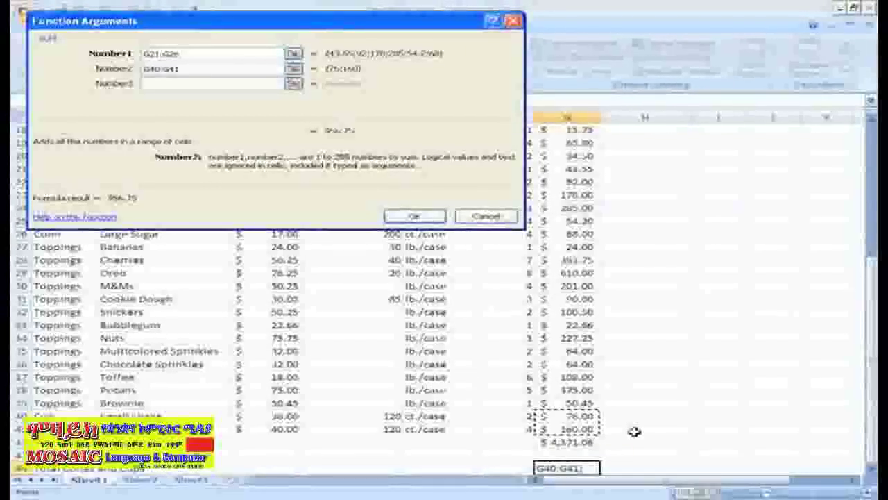
pyautogui.scroll(-1, 634, 431)
pyautogui.press('Return')
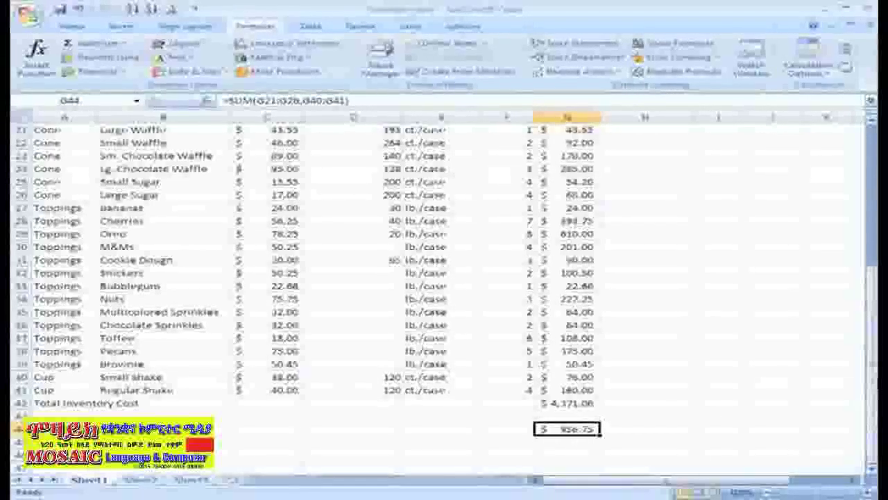
# Enter the label "Average Flavor" in cell A46, two rows below the "Total Cones and Cups" row.
pyautogui.moveTo(871, 357); pyautogui.dragTo(859, 256)
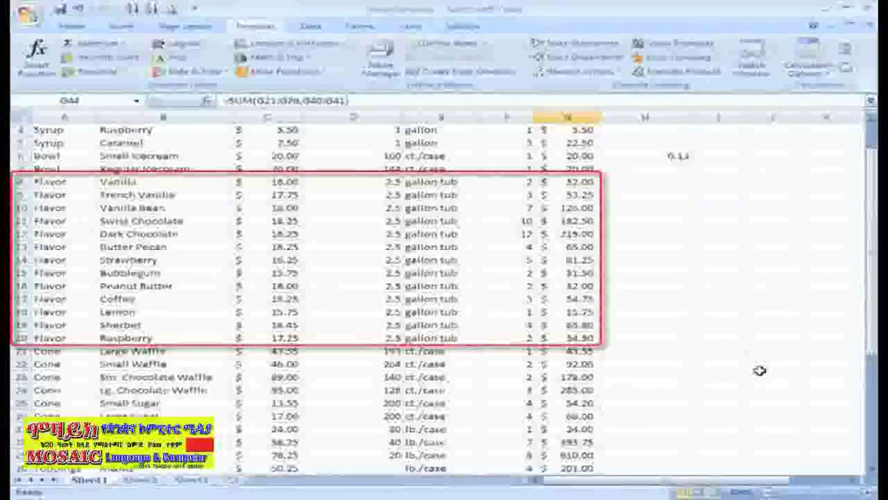
pyautogui.scroll(-5, 445, 298)
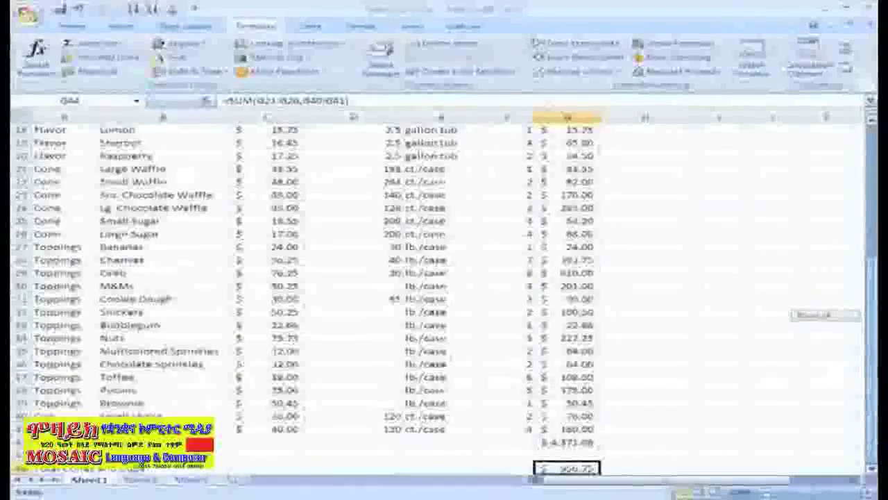
pyautogui.click(872, 470)
pyautogui.click(872, 470)
pyautogui.click(872, 472)
pyautogui.click(81, 425)
pyautogui.write('Average Flavor')
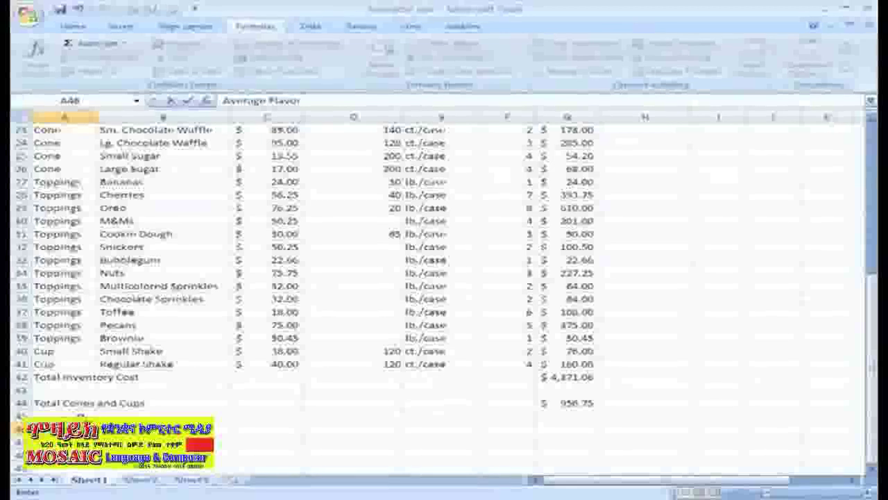
# Insert an AVERAGE function over the flavor prices C8:C20 in cell C46 and ignore the cell's omitted-adjacent-cells error.
pyautogui.click(268, 428)
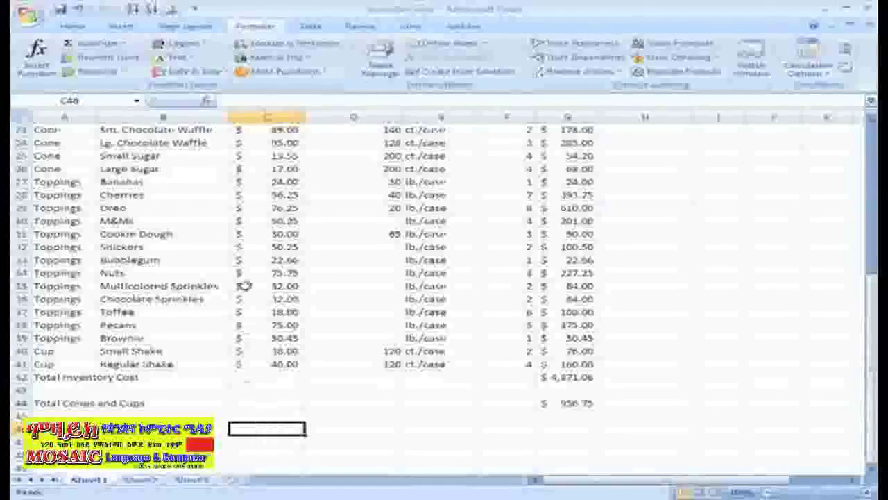
pyautogui.click(128, 43)
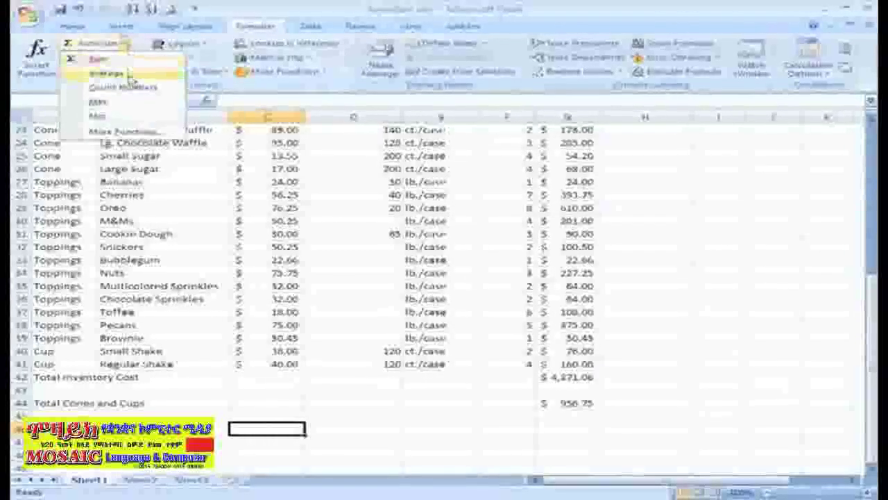
pyautogui.click(130, 75)
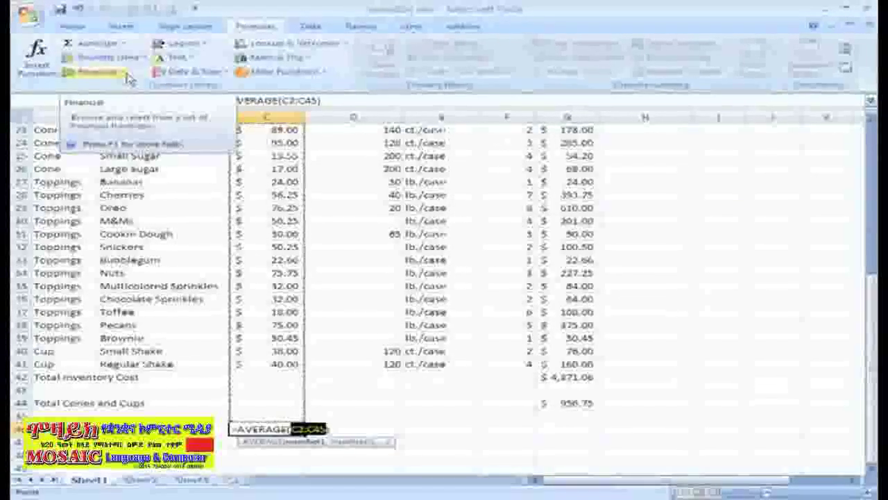
pyautogui.moveTo(872, 316); pyautogui.dragTo(868, 200)
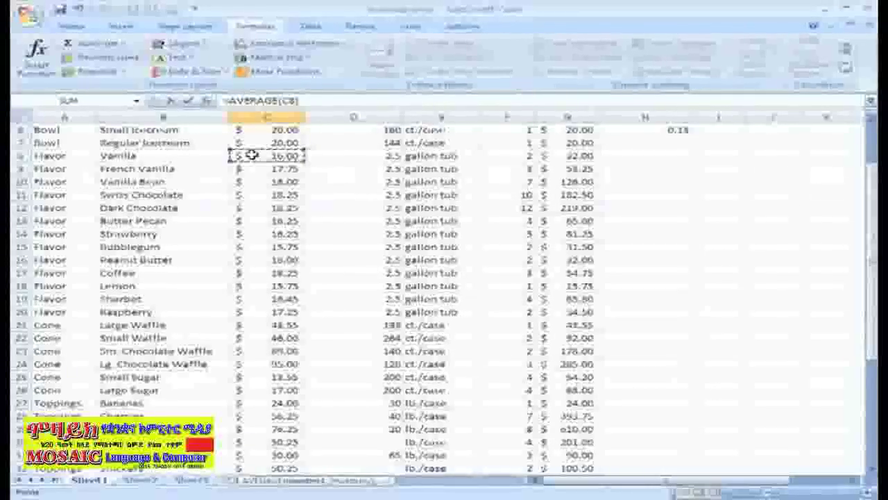
pyautogui.moveTo(251, 155); pyautogui.dragTo(254, 320)
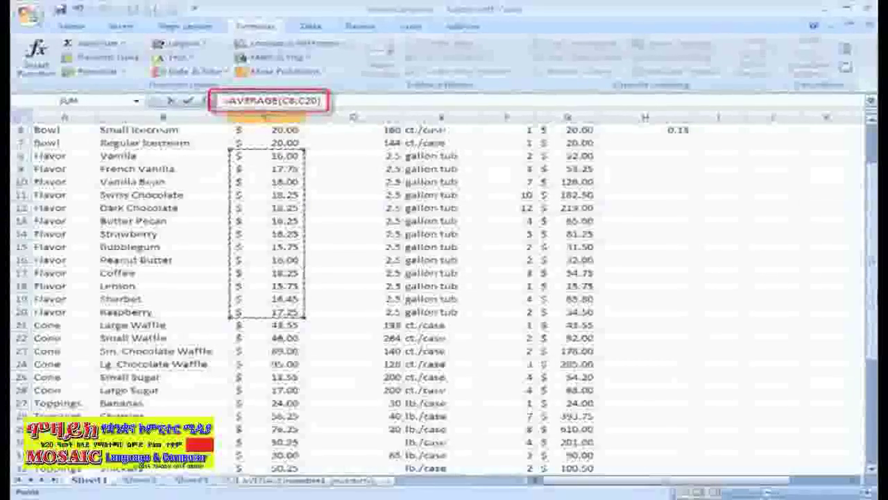
pyautogui.scroll(-6, 345, 156)
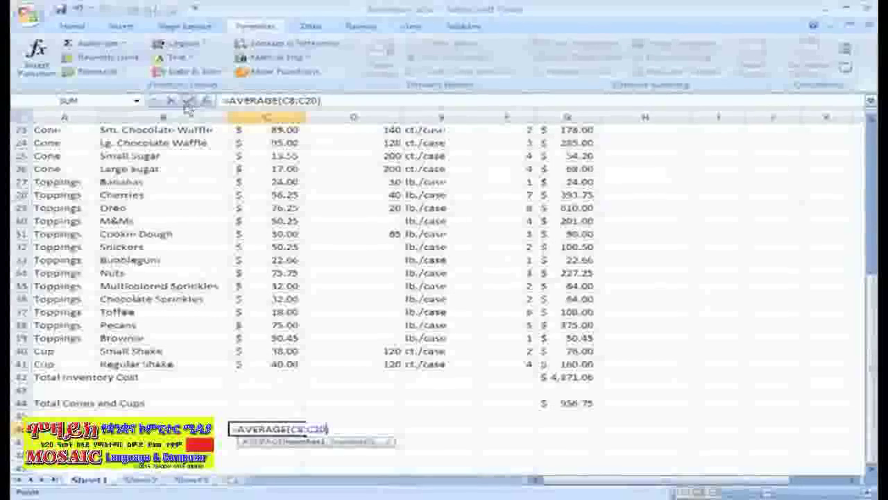
pyautogui.click(186, 100)
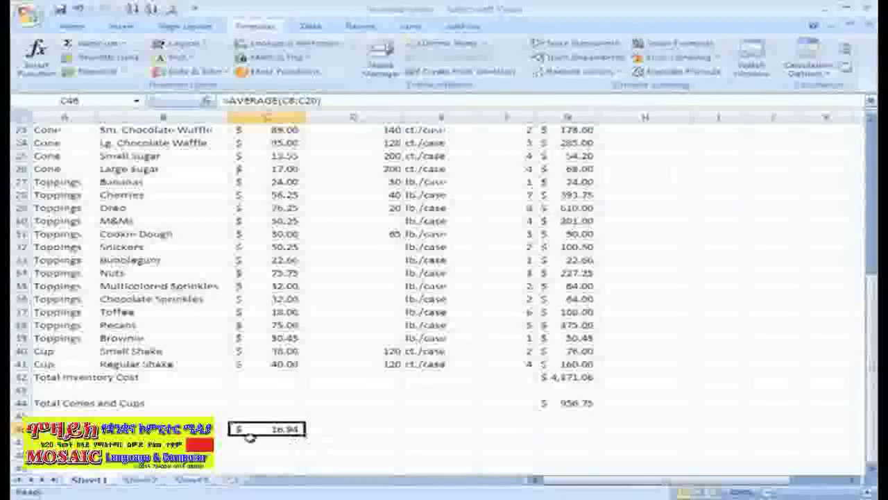
pyautogui.click(221, 431)
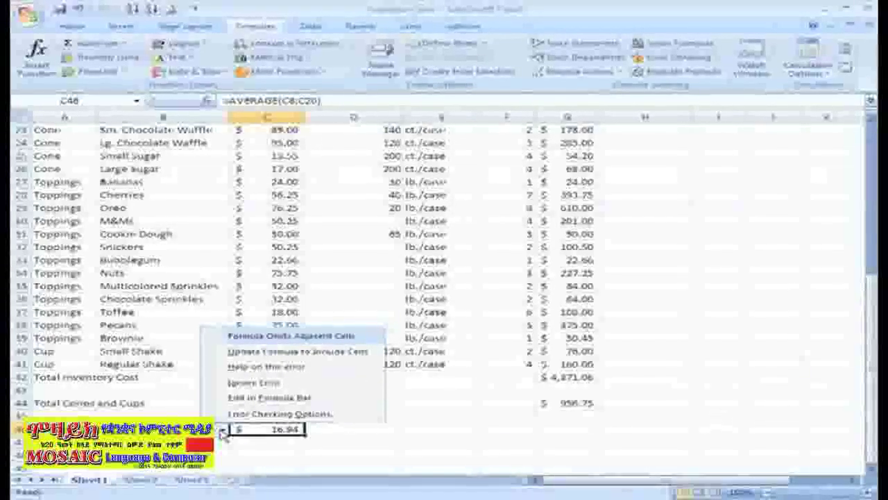
pyautogui.click(253, 383)
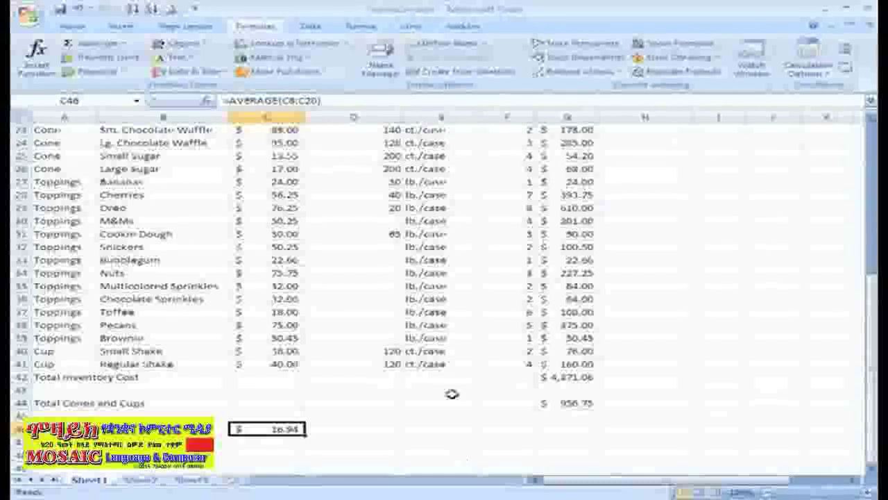
pyautogui.click(122, 73)
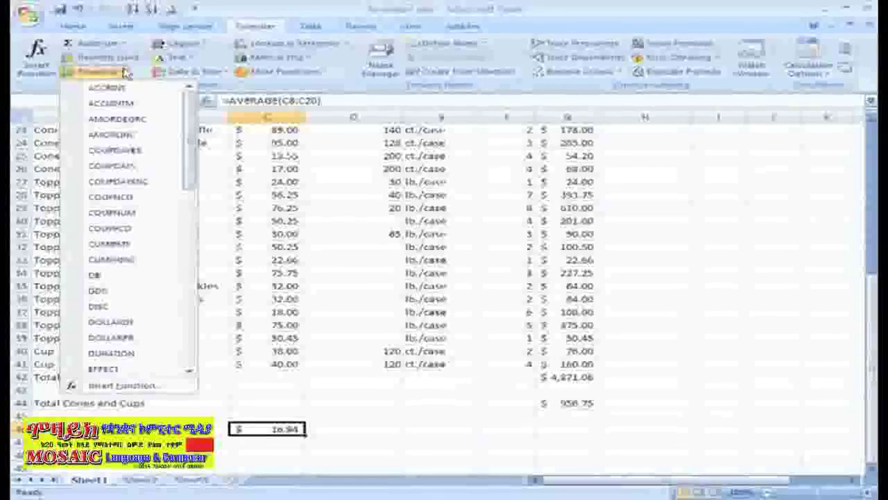
pyautogui.click(226, 72)
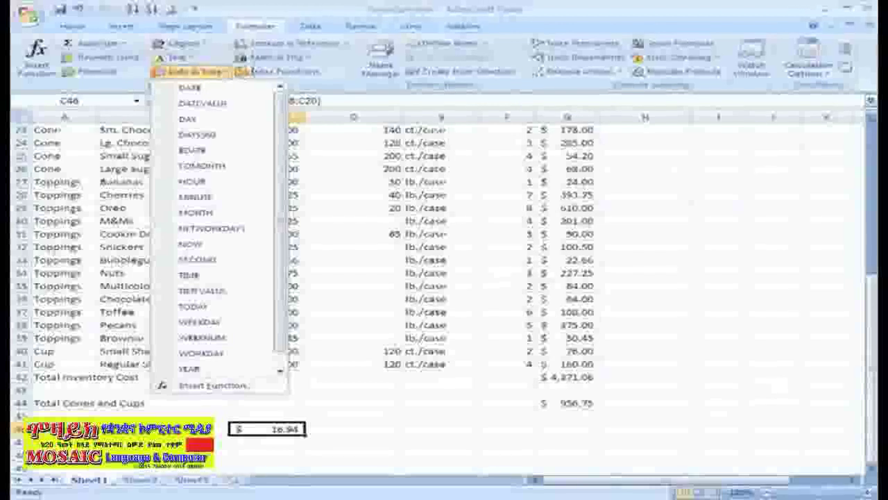
pyautogui.click(309, 59)
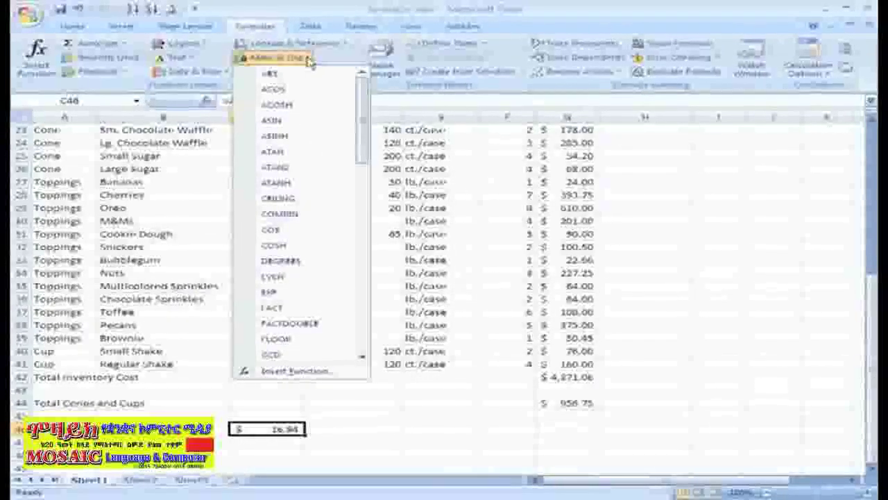
pyautogui.click(311, 60)
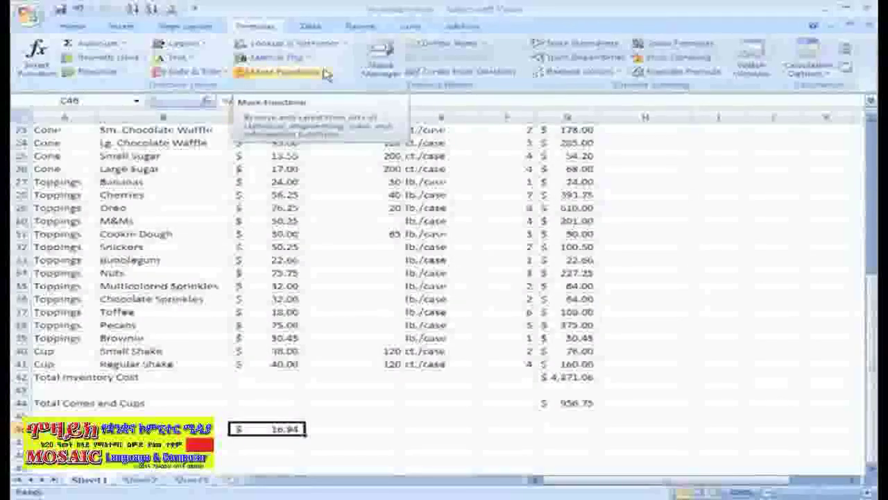